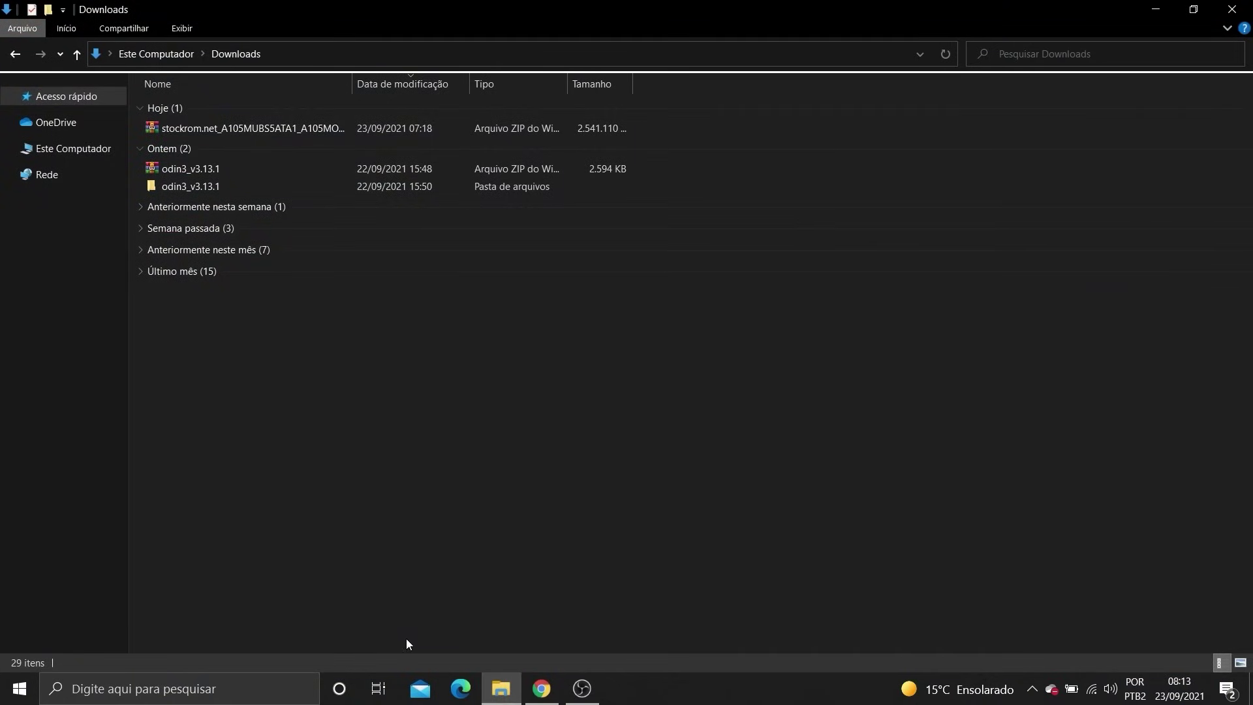
Step: Launch the Odin3 v3.13.1 application from the odin3_v3.13.1 folder in Downloads and dismiss its startup notice
left_click(196, 189)
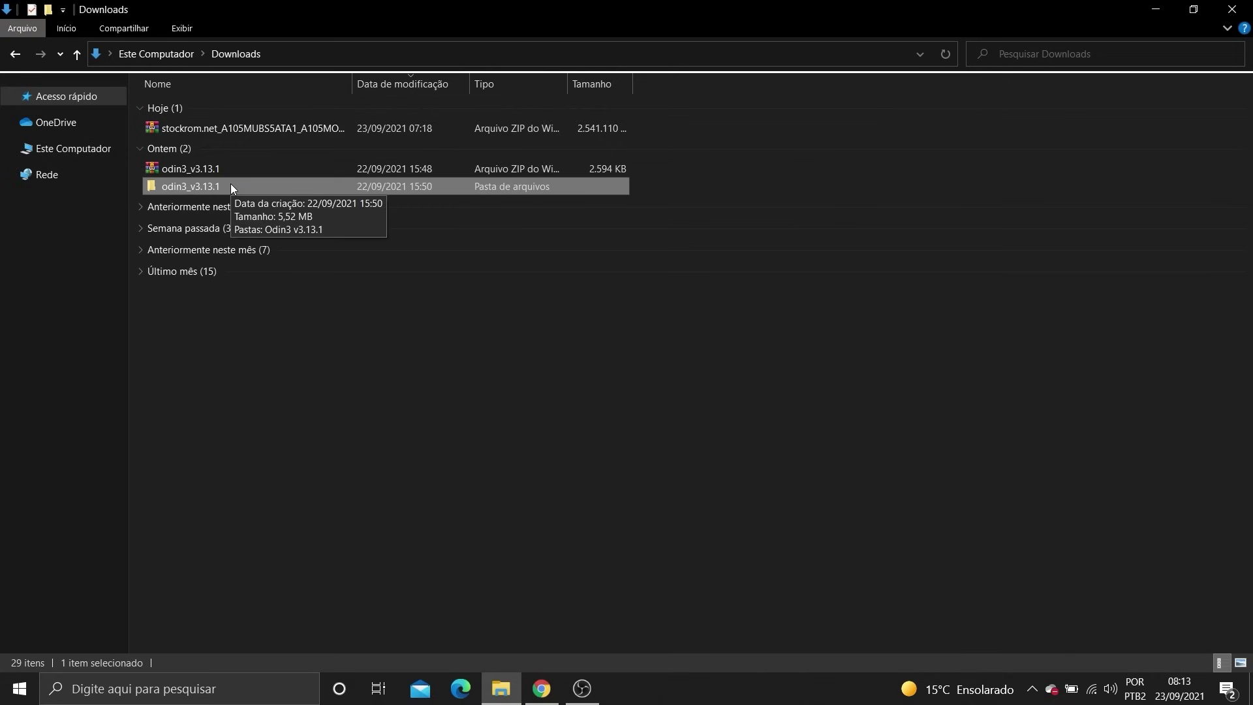
double_click(192, 187)
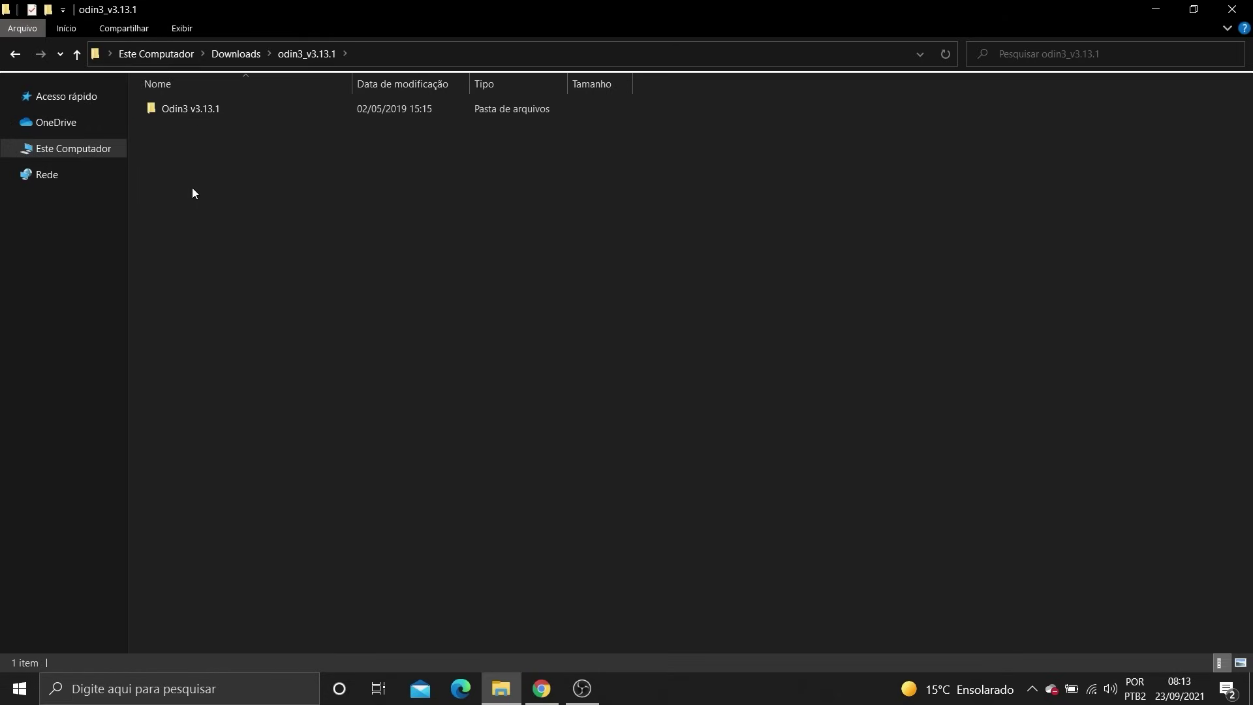
double_click(196, 109)
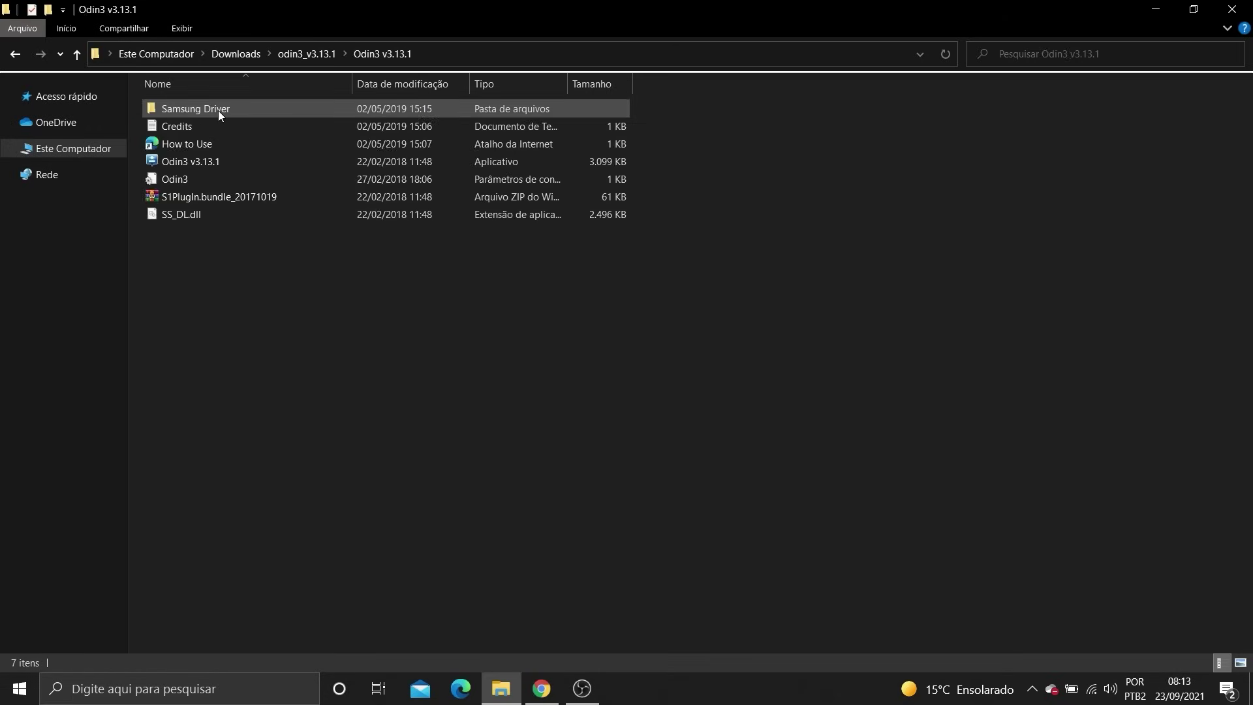
double_click(219, 162)
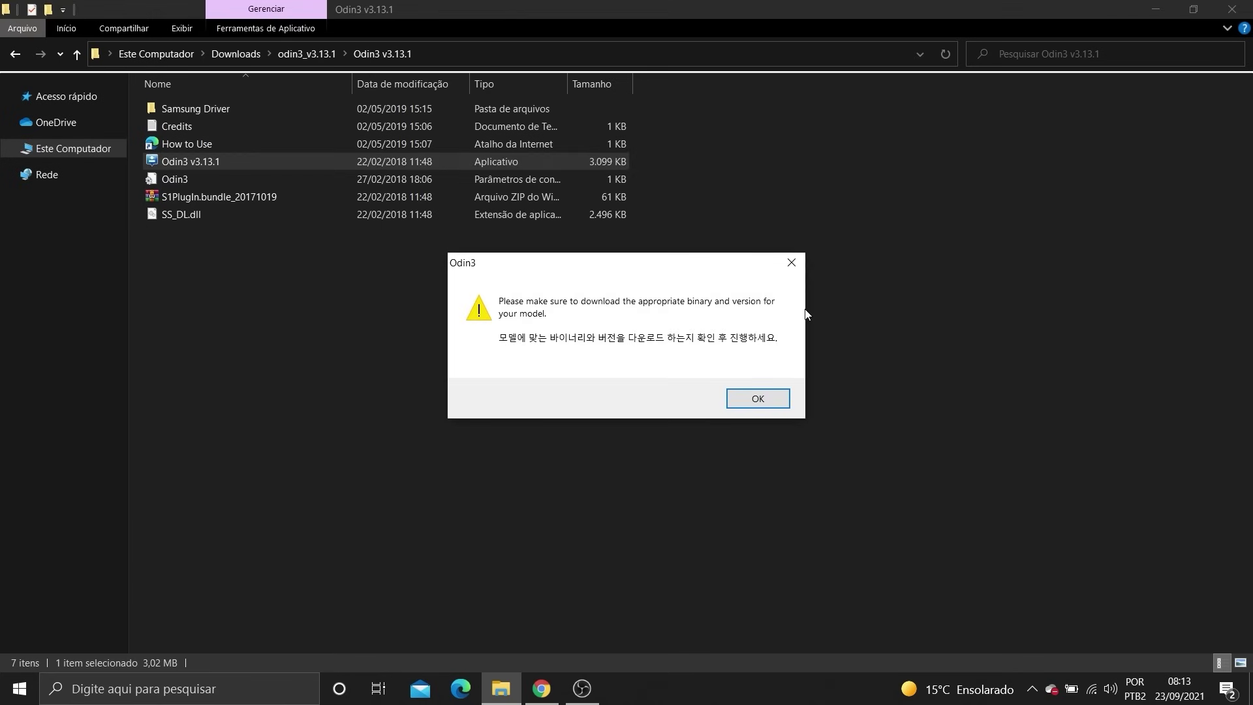
left_click(791, 262)
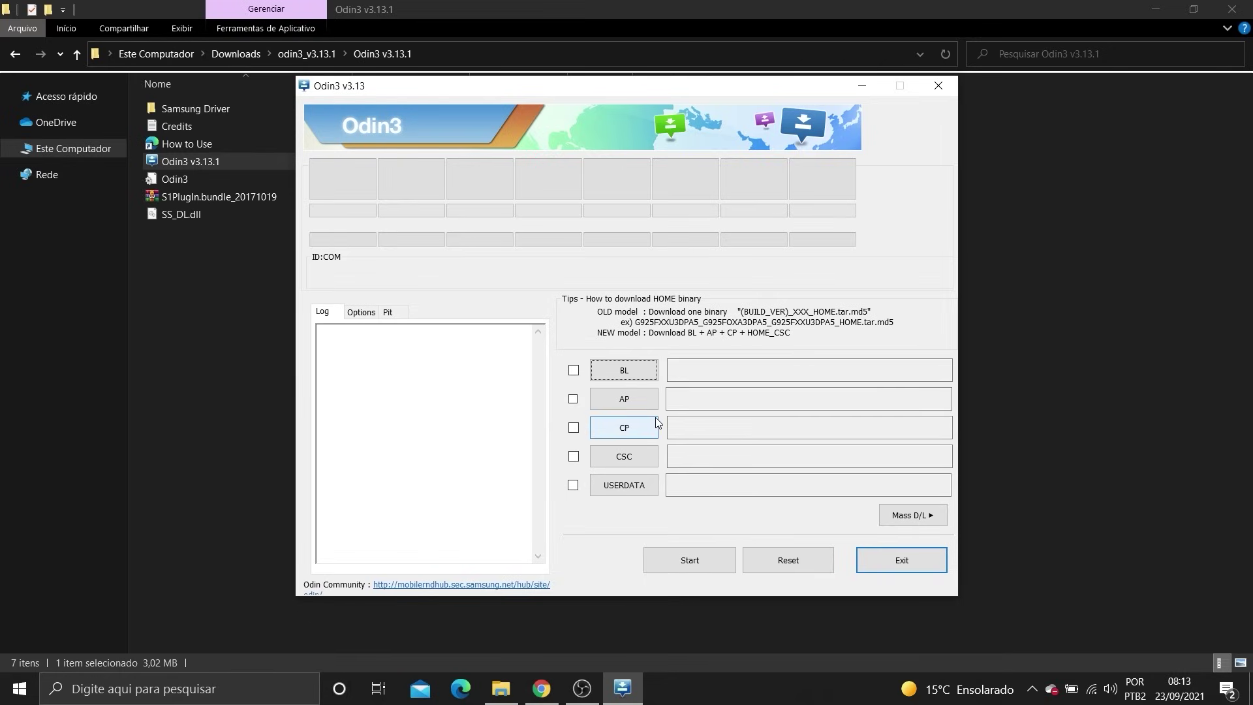
Step: Return to Downloads and extract the stockrom.net_A105MUBS5ATA1_A105MOWO5ATA1_ZTO archive into a folder of the same name
left_click(901, 560)
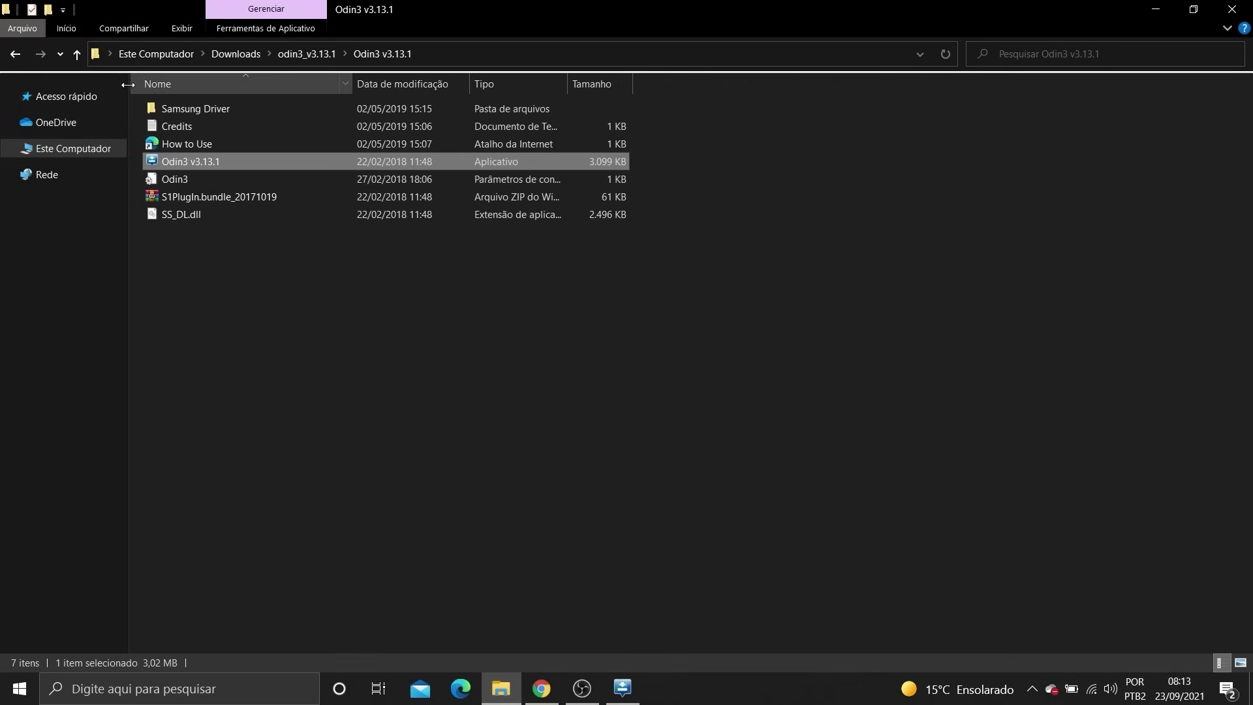
left_click(15, 54)
left_click(15, 54)
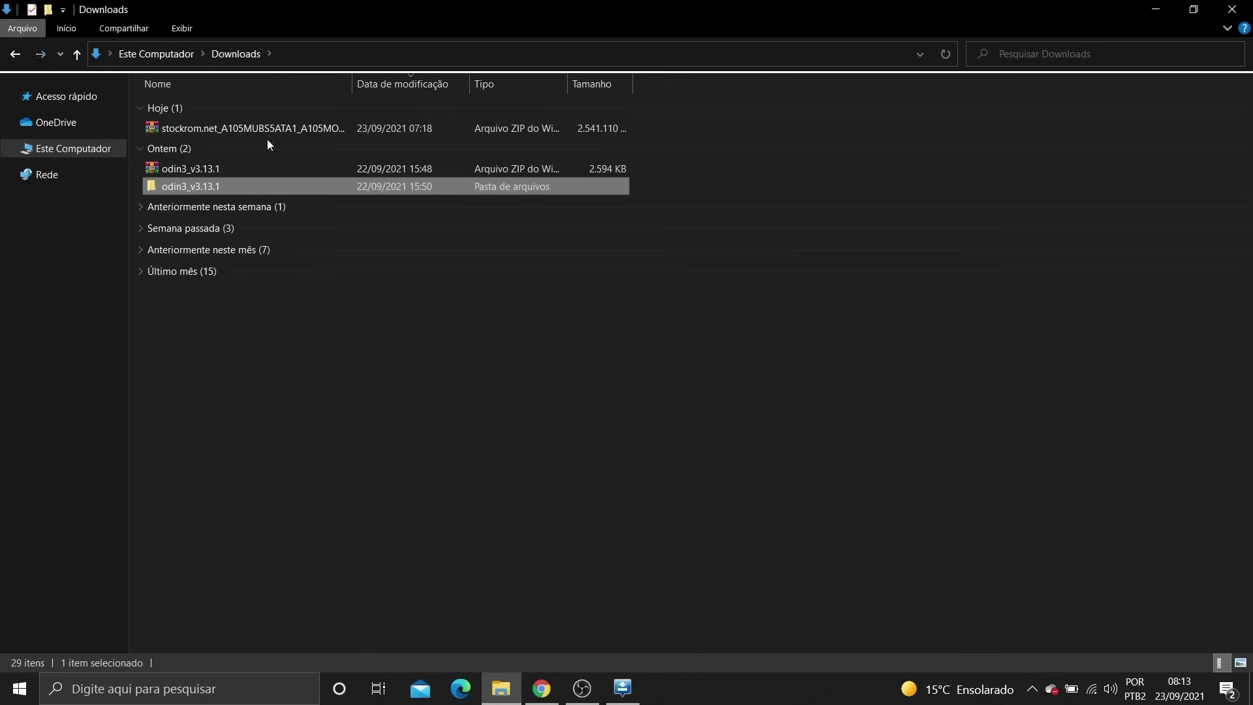
left_click(167, 127)
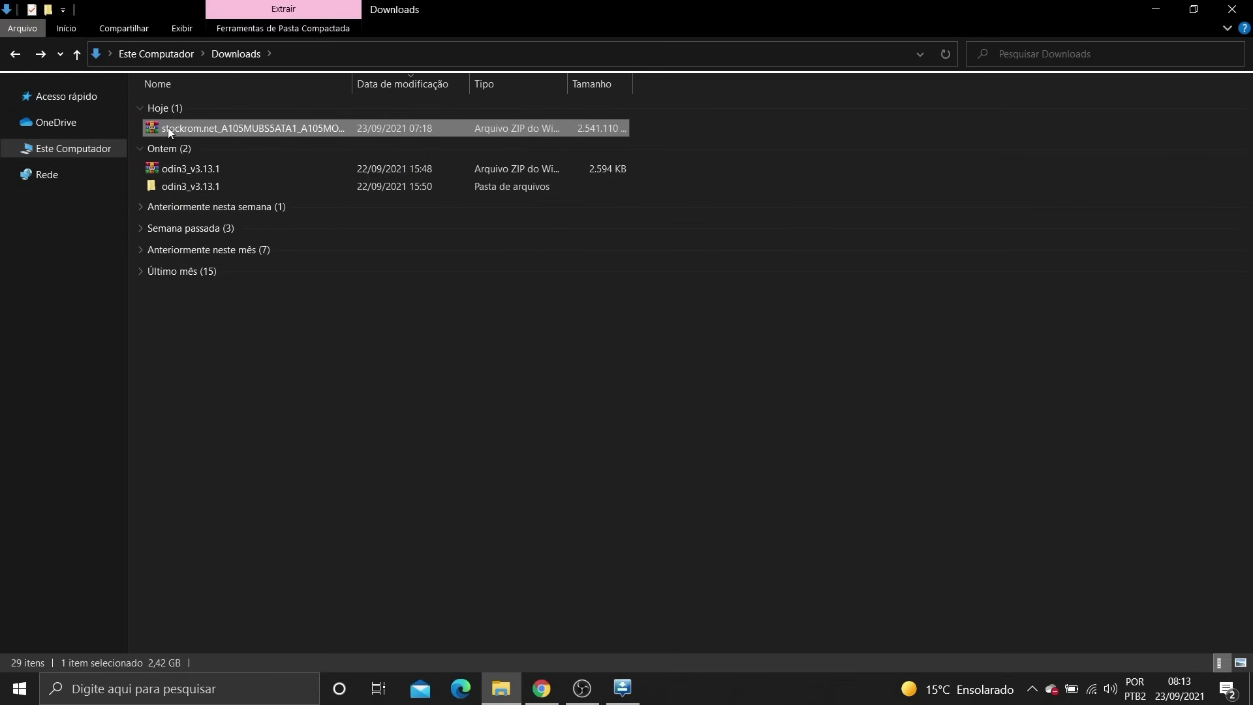
right_click(167, 127)
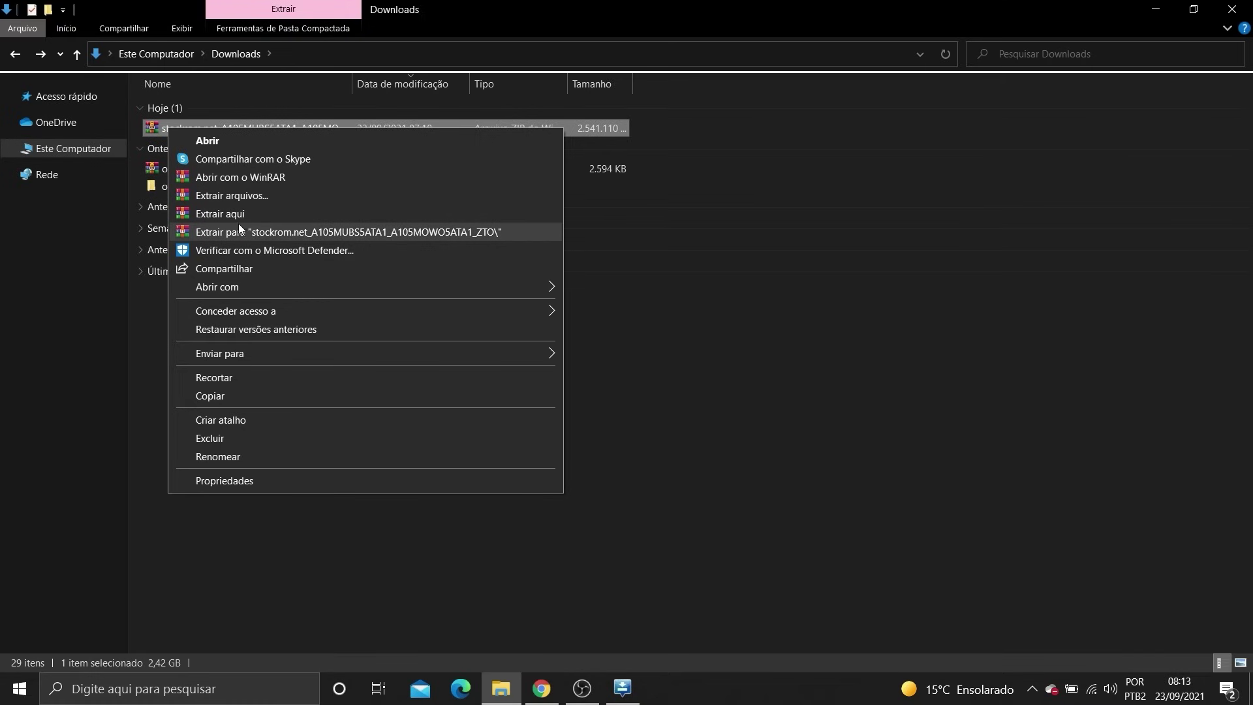
left_click(274, 235)
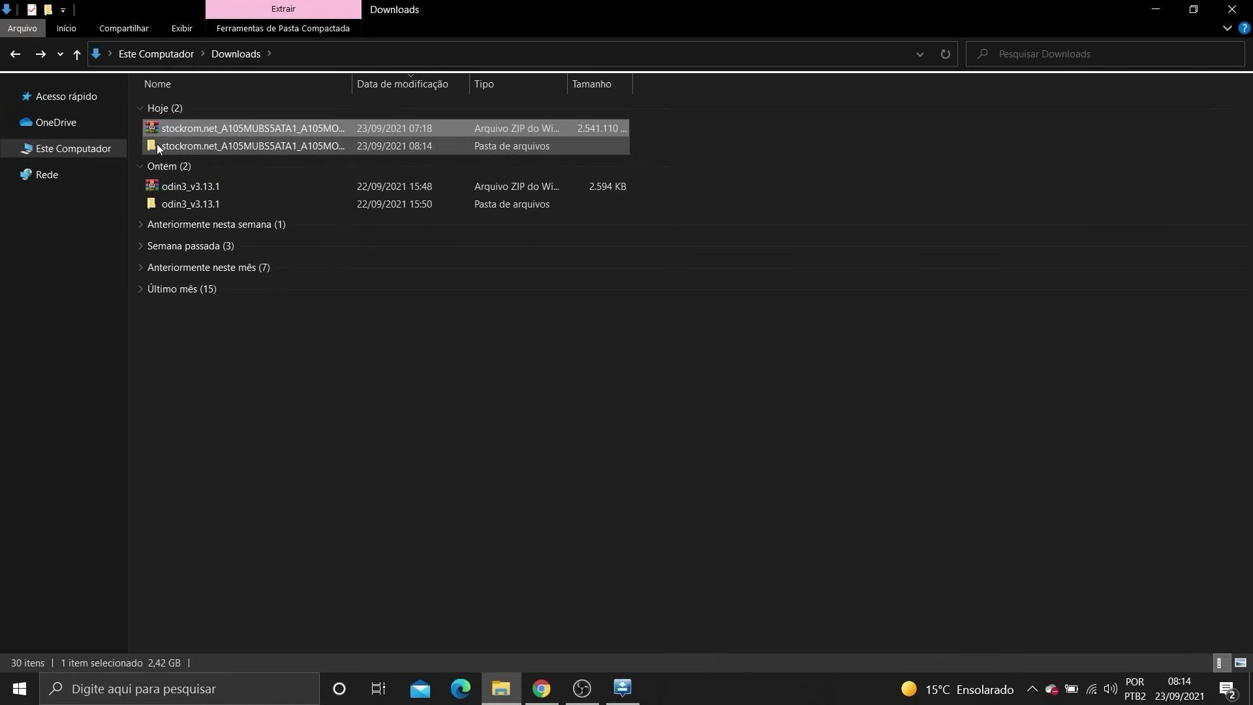
Step: Open the extracted stockrom.net firmware folder and compare its AP, BL, CP and CSC files with Odin3's file slots
left_click(201, 152)
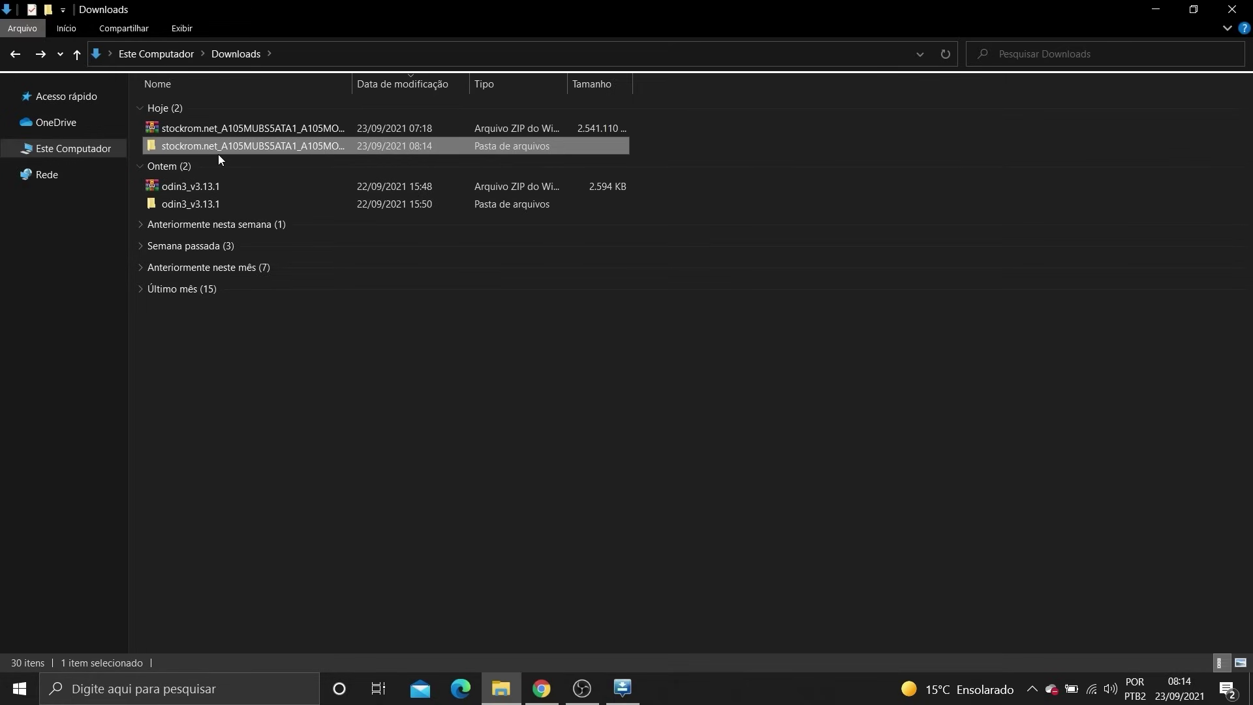
double_click(223, 143)
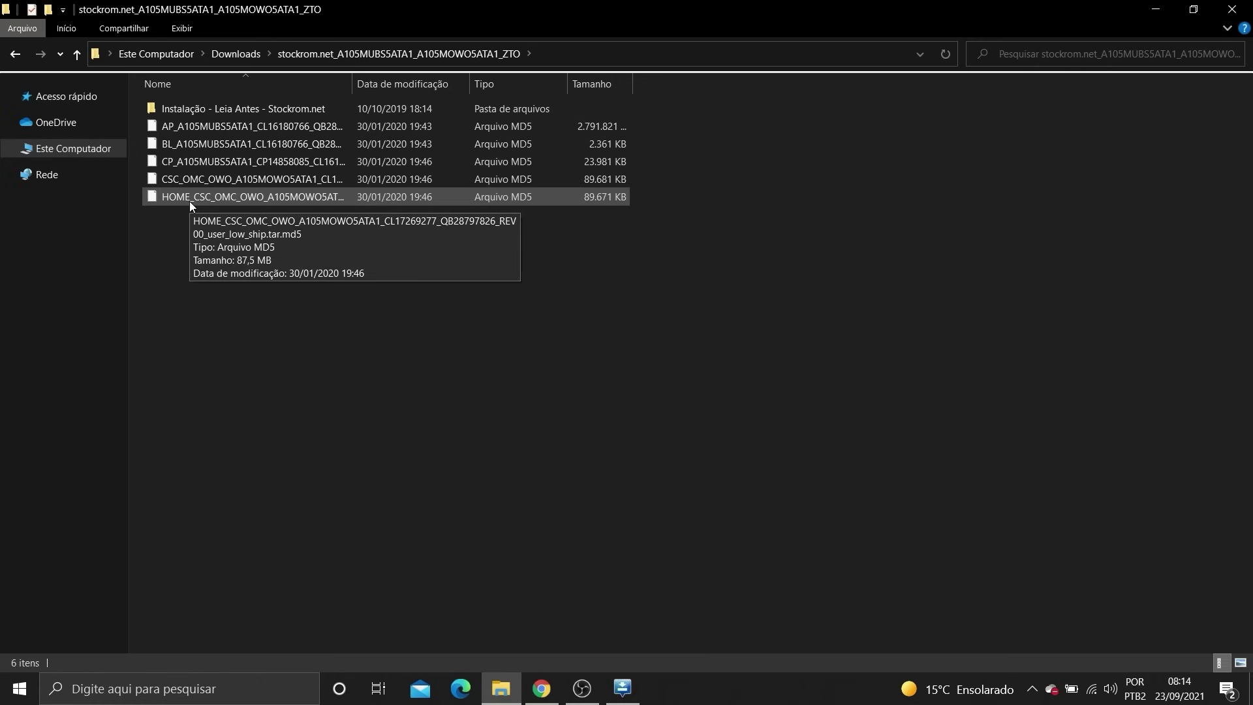
left_click(630, 697)
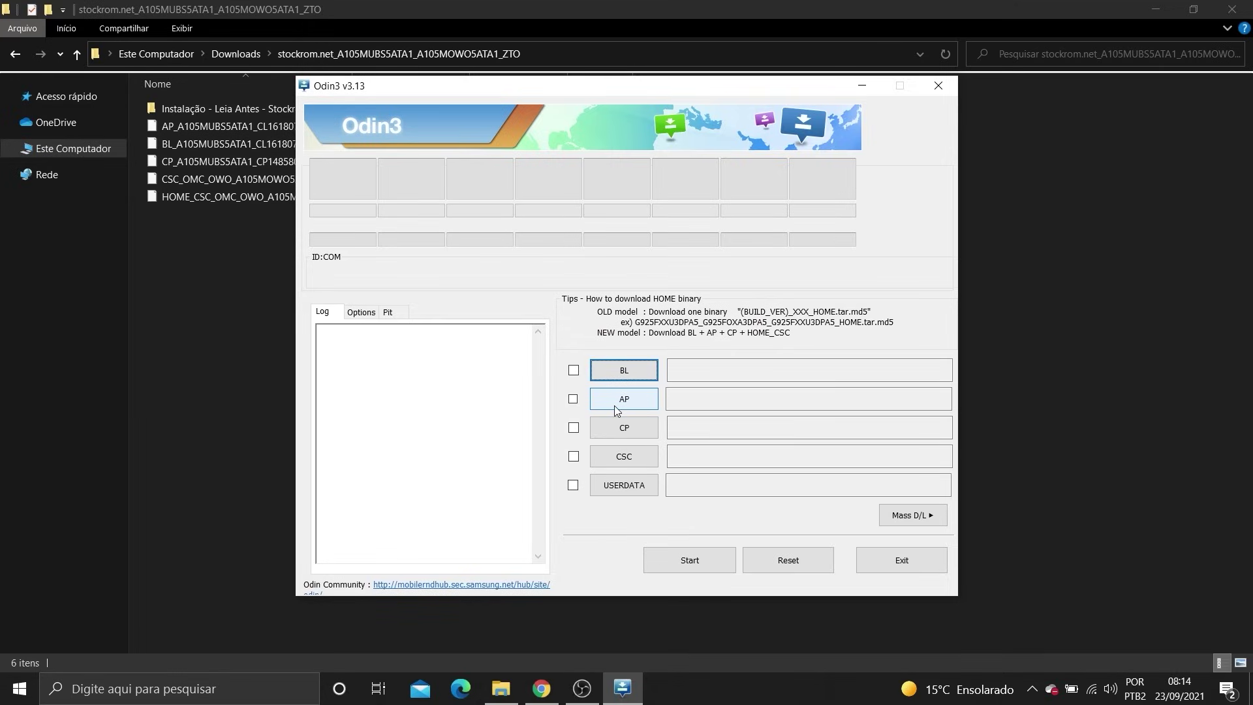
left_click(233, 270)
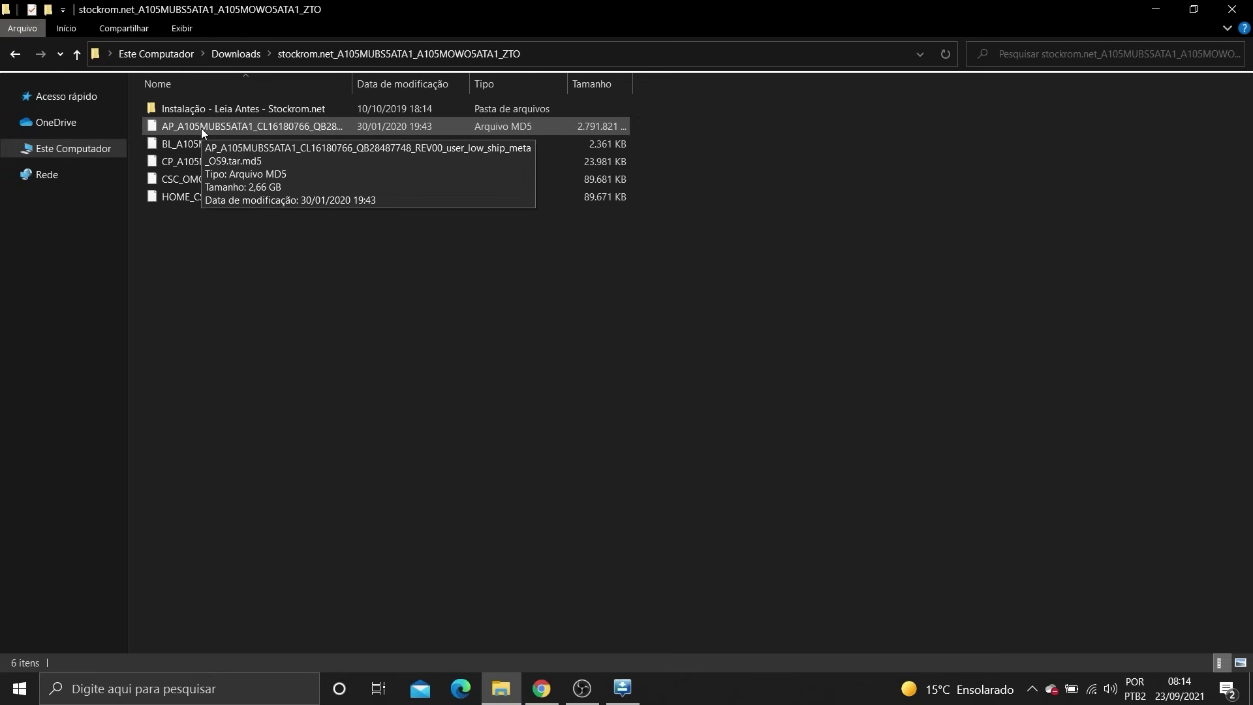
Step: Switch to Odin3 and load the BL_A105MUBS5ATA1 MD5 file from the extracted stockrom.net folder in Downloads as the BL file
left_click(641, 689)
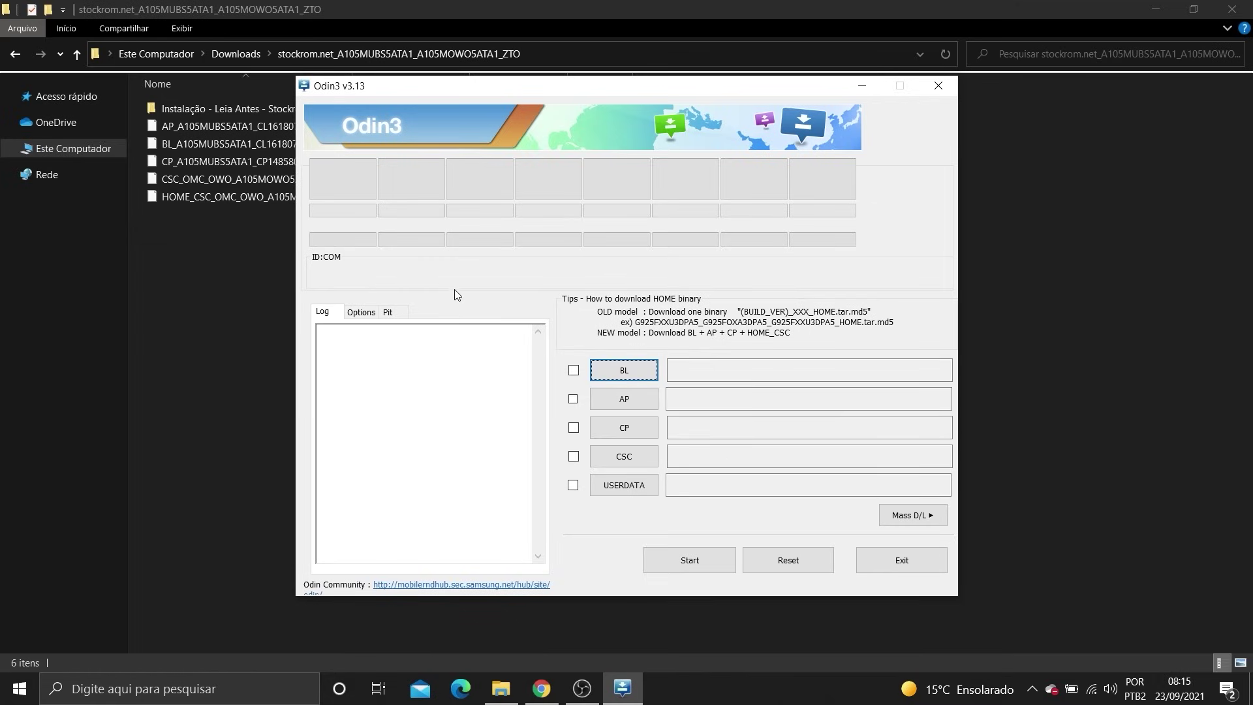
left_click(631, 376)
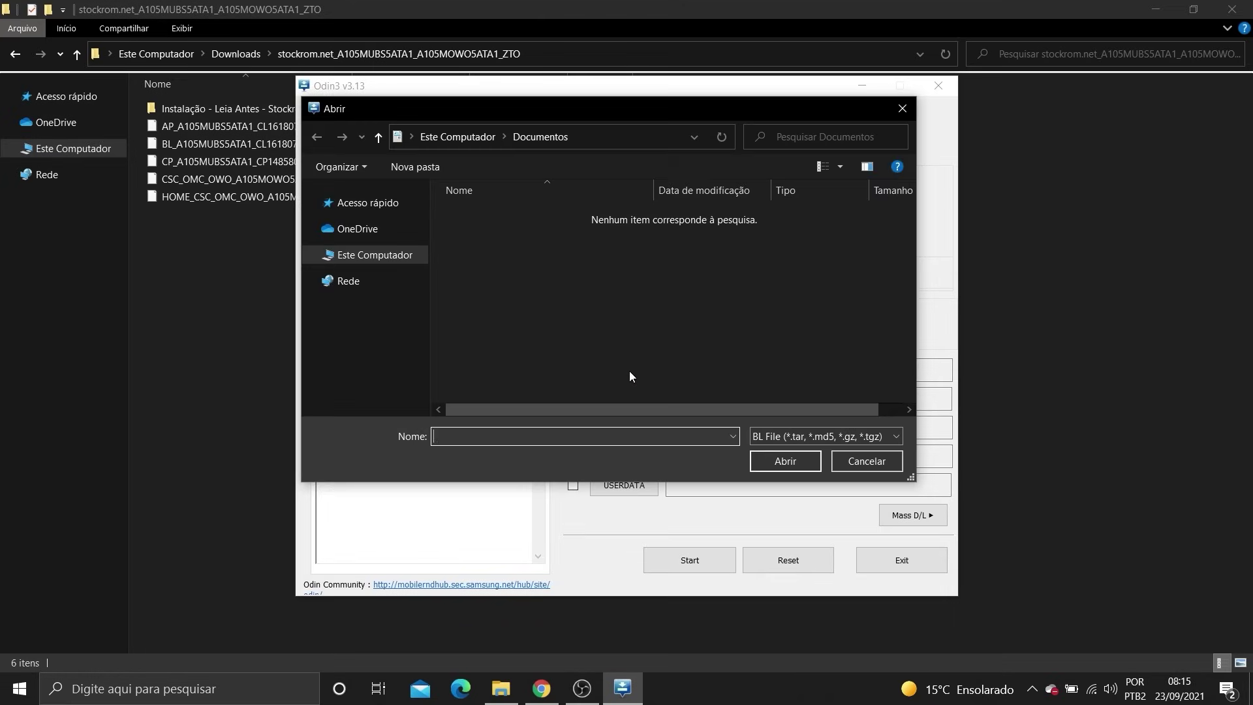
left_click(317, 198)
left_click(367, 242)
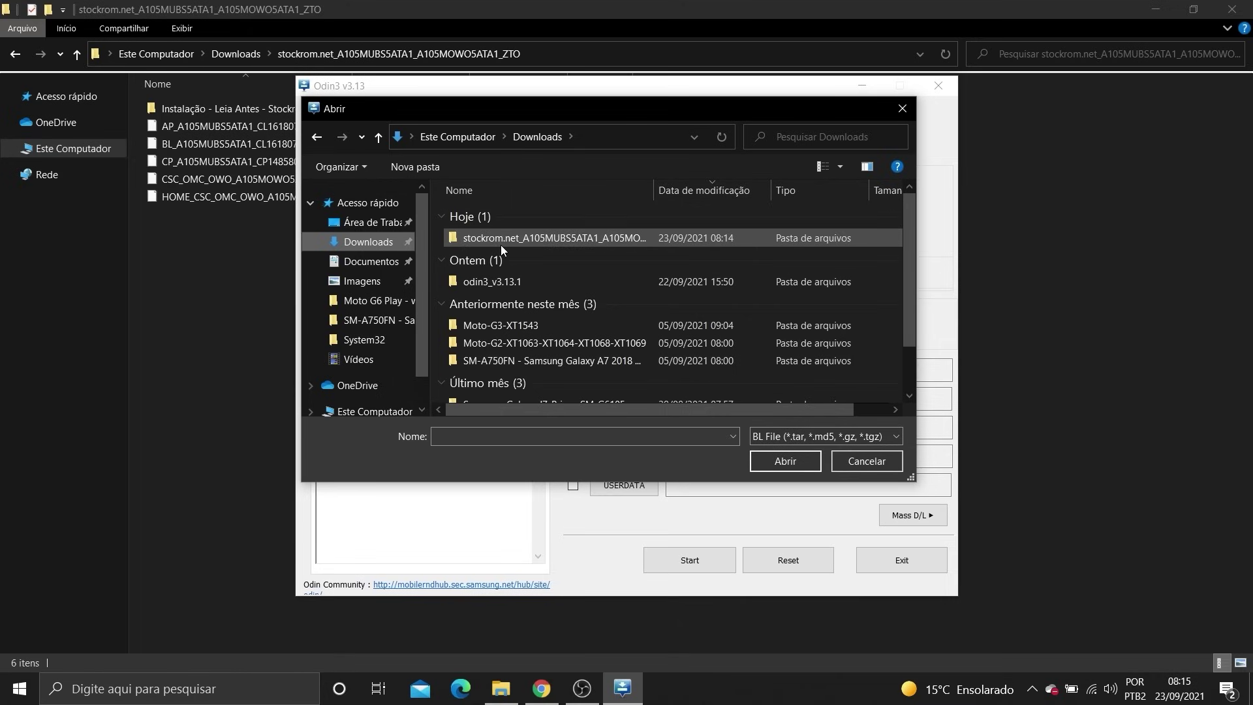
double_click(499, 244)
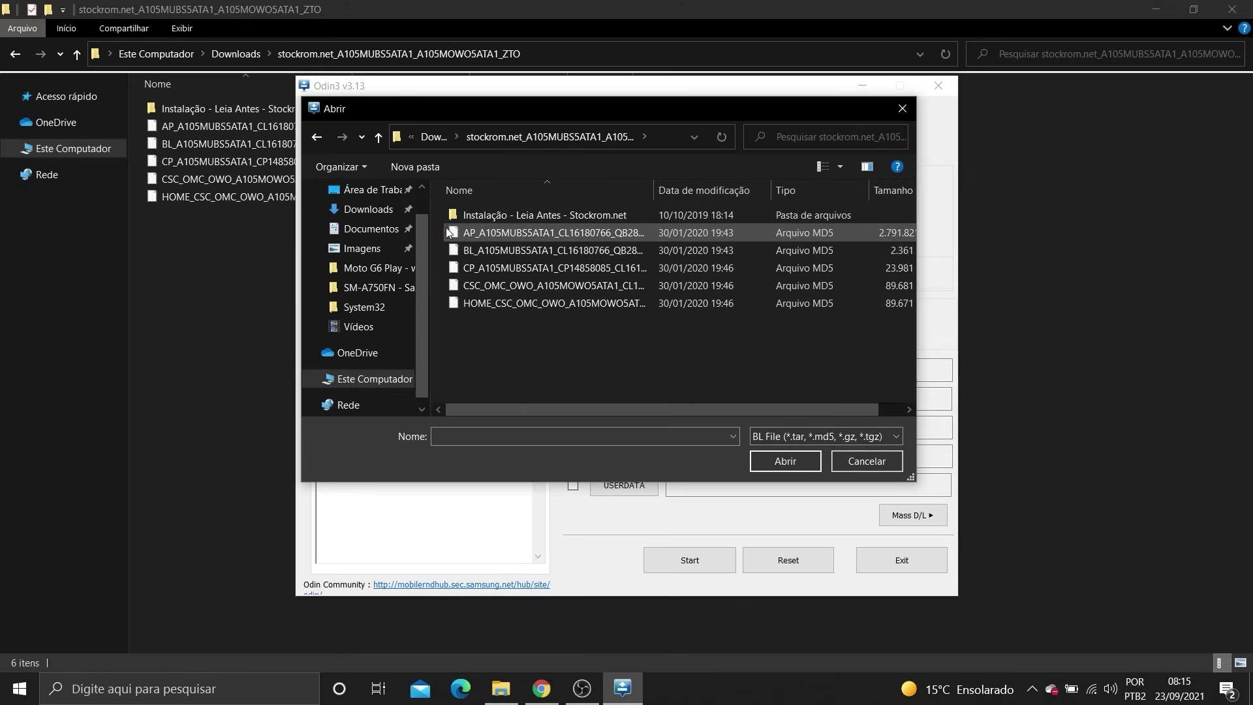
left_click(466, 254)
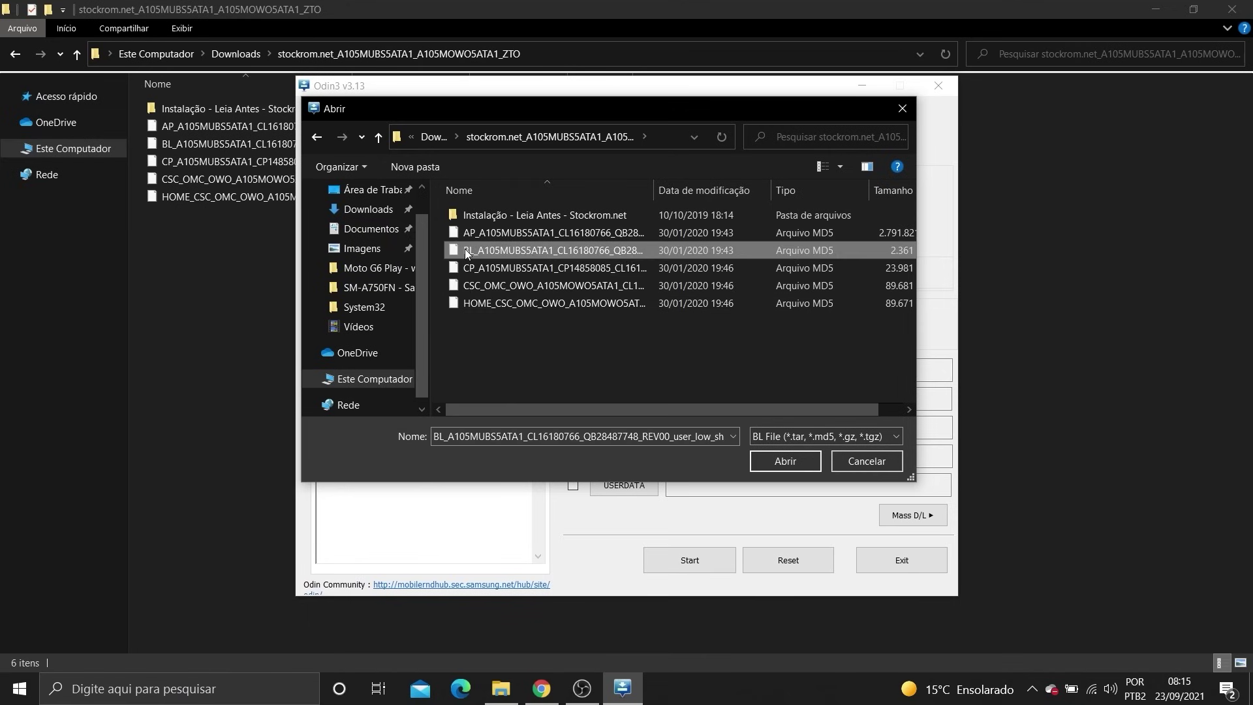
double_click(465, 250)
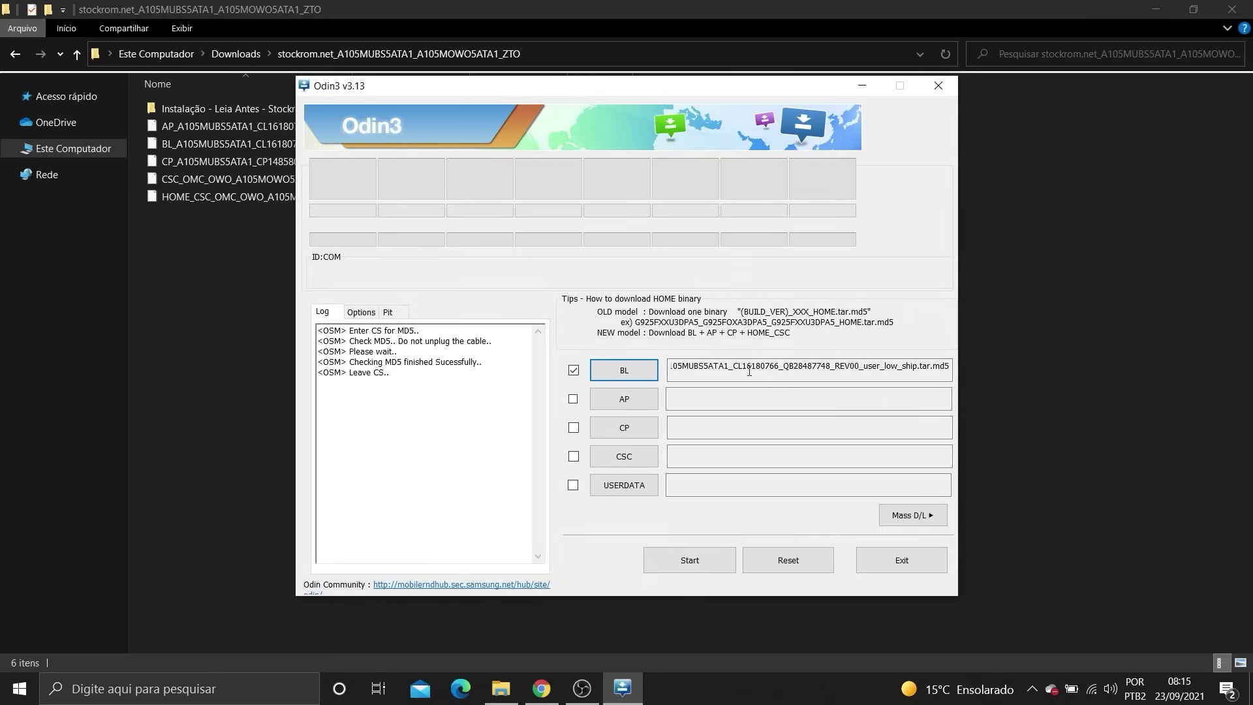
Step: Load the AP_A105MUBS5ATA1 MD5 file from the firmware folder as the AP file
left_click(608, 401)
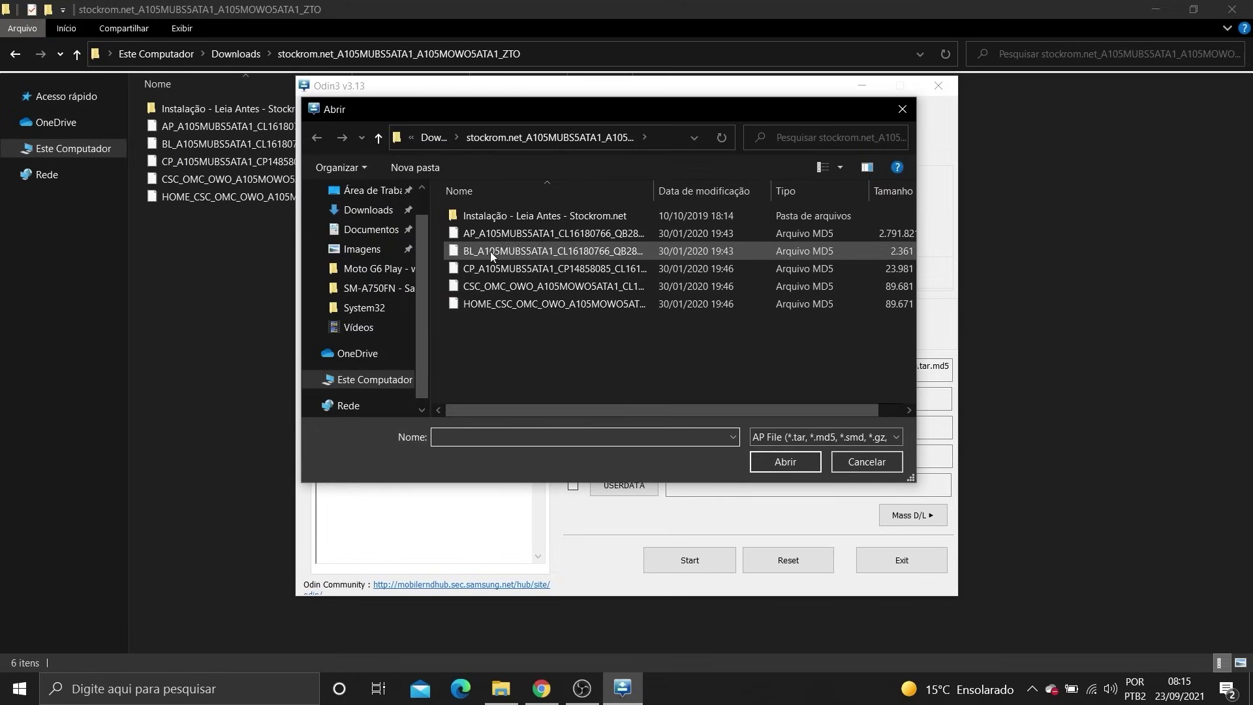
left_click(467, 234)
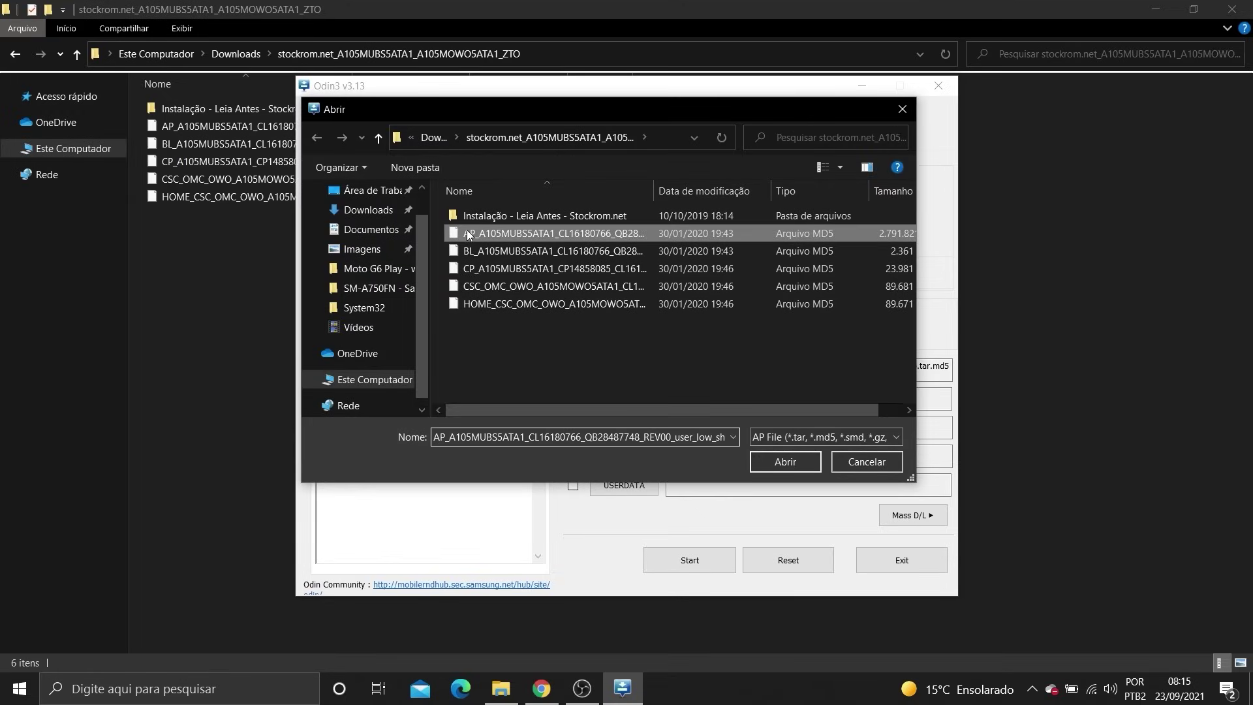
double_click(468, 234)
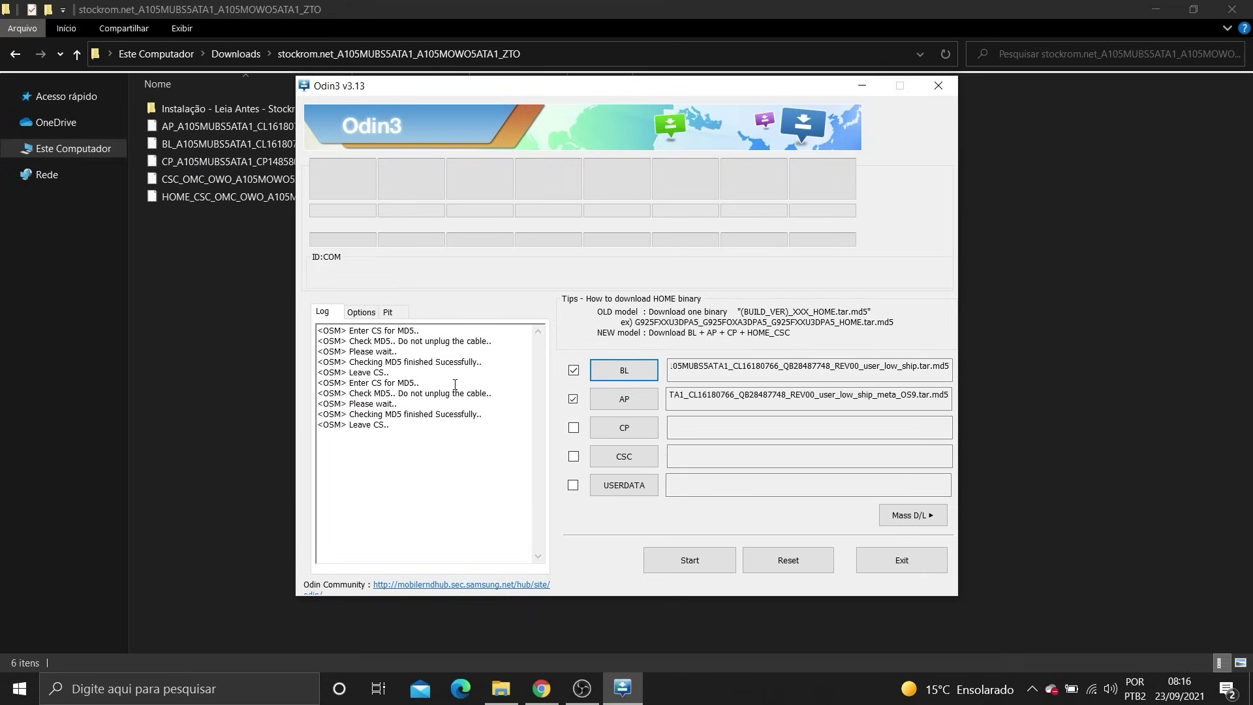
Step: Load the CP_A105MUBS5ATA1_CP14858085 MD5 file from the firmware folder as the CP file
left_click(626, 427)
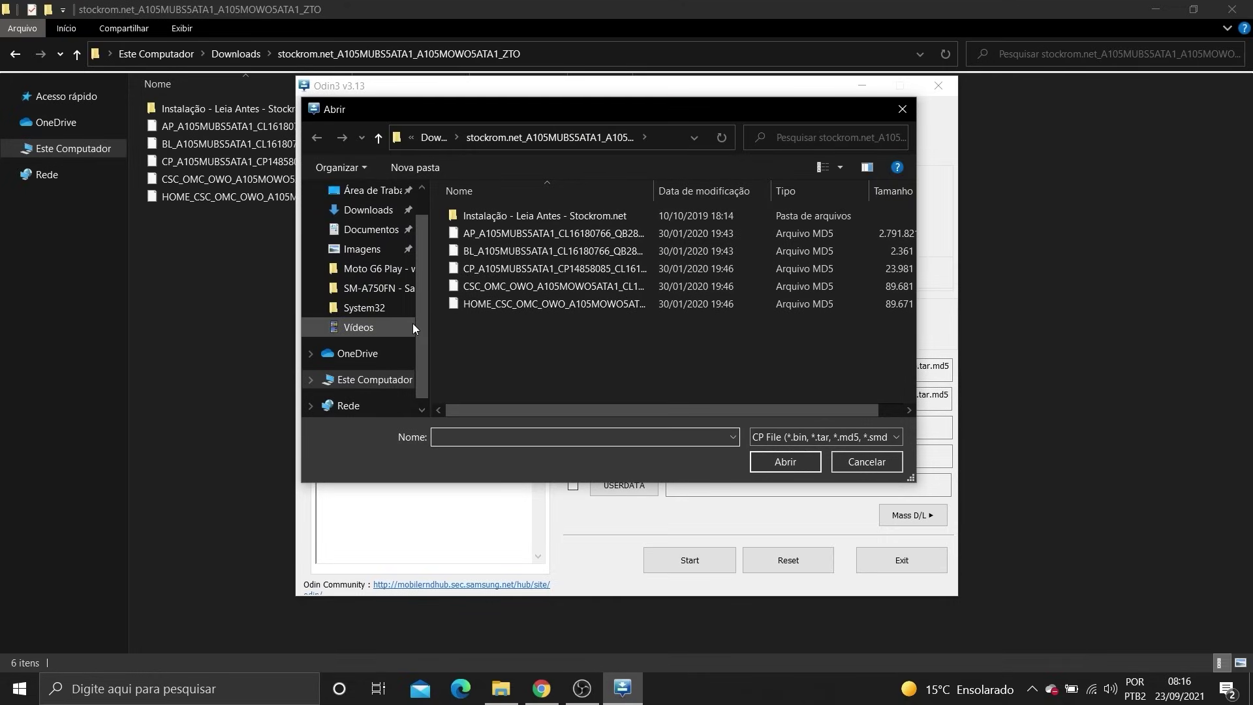
left_click(475, 271)
left_click(783, 462)
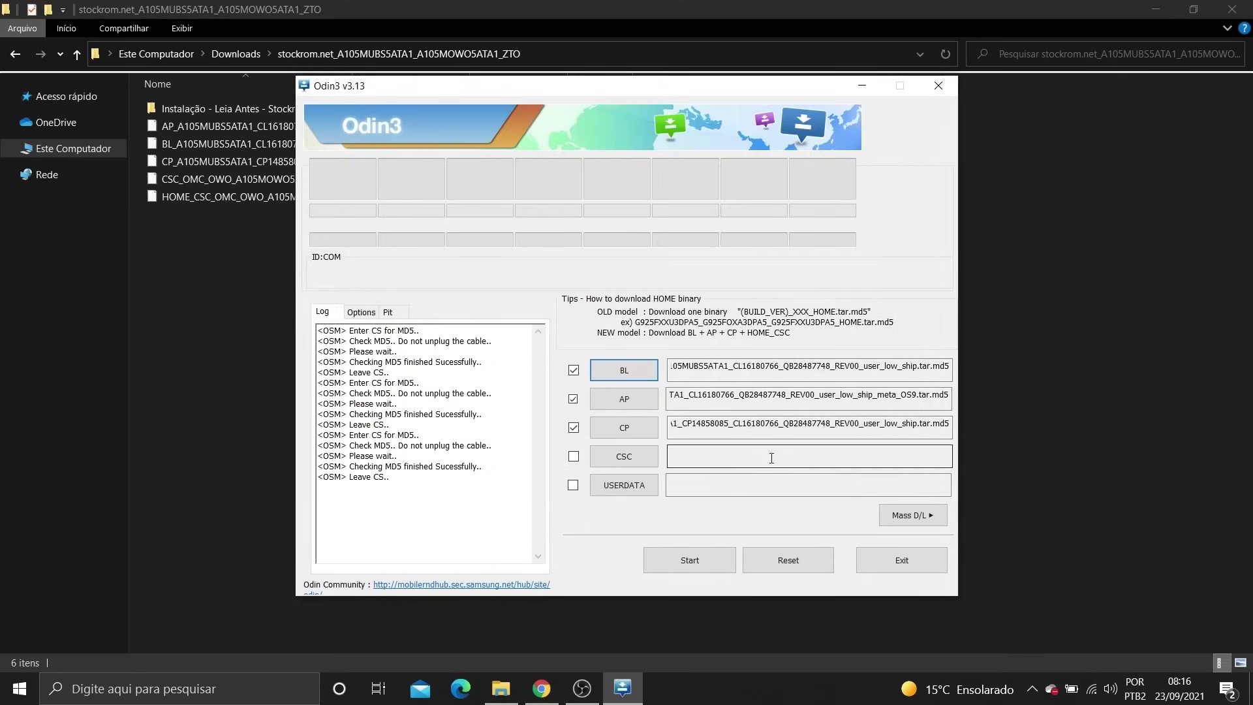
Step: Load the CSC_OMC_OWO_A105MOWO5ATA1 MD5 file, not the HOME_CSC one, as the CSC file
left_click(630, 457)
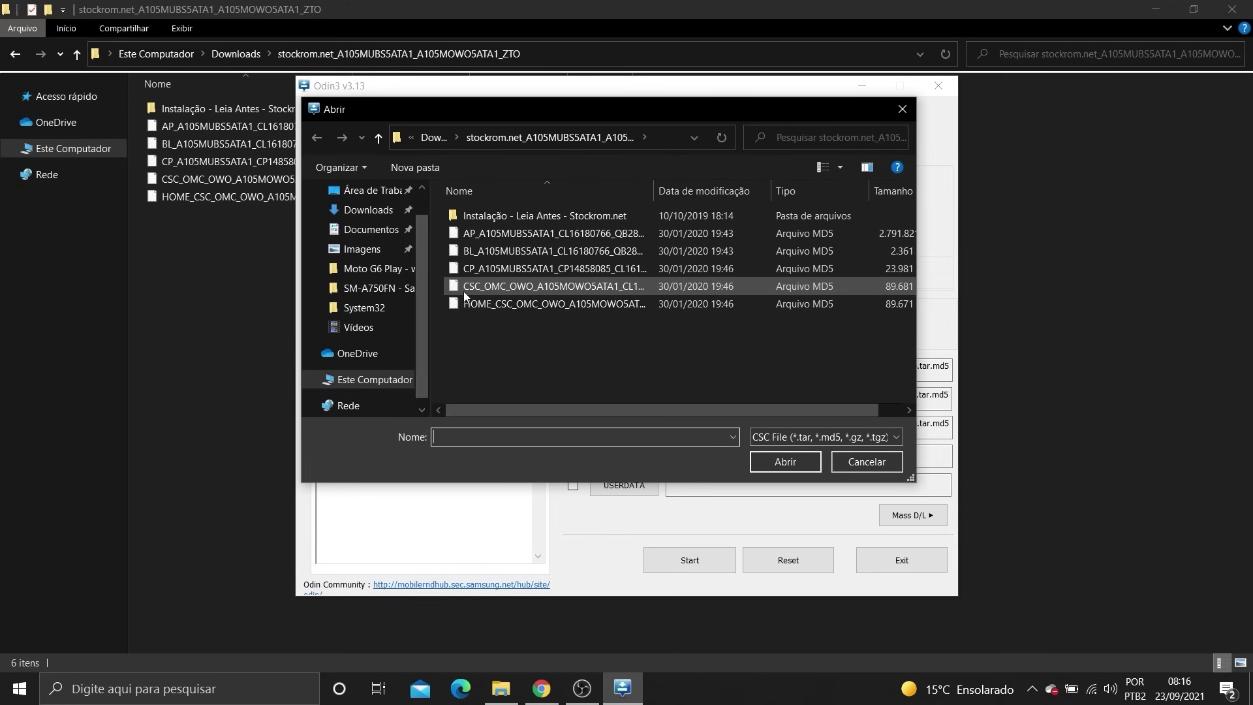
double_click(484, 288)
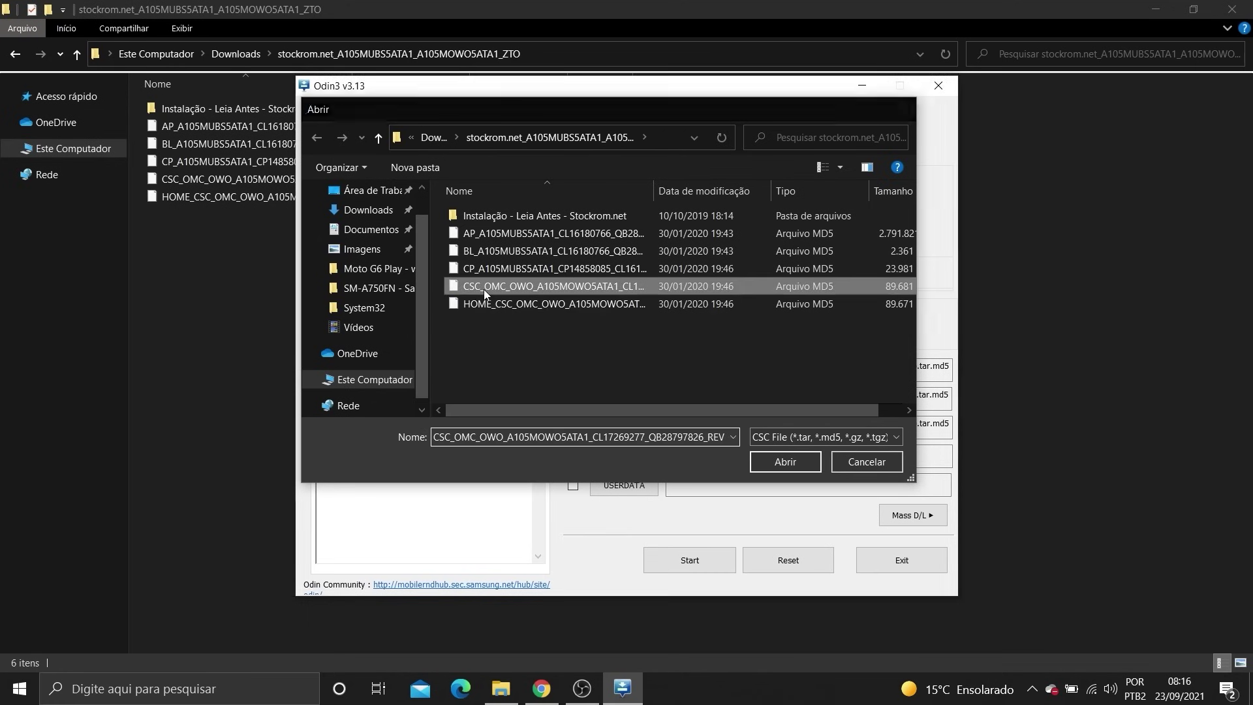